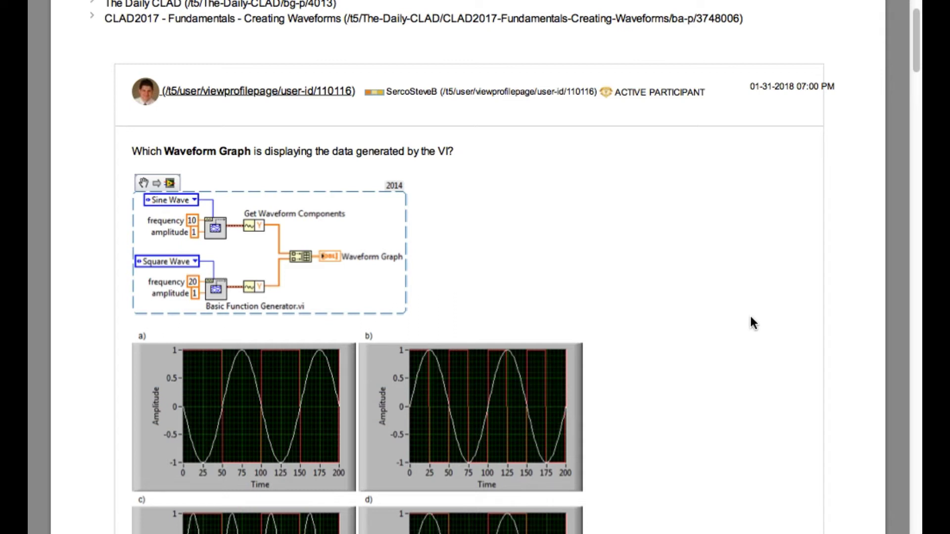
pyautogui.scroll(-3, 752, 322)
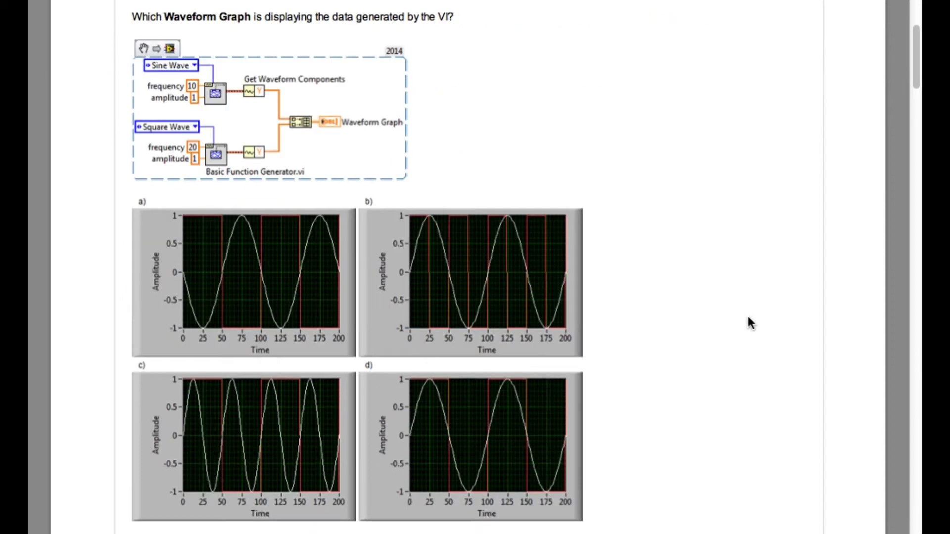